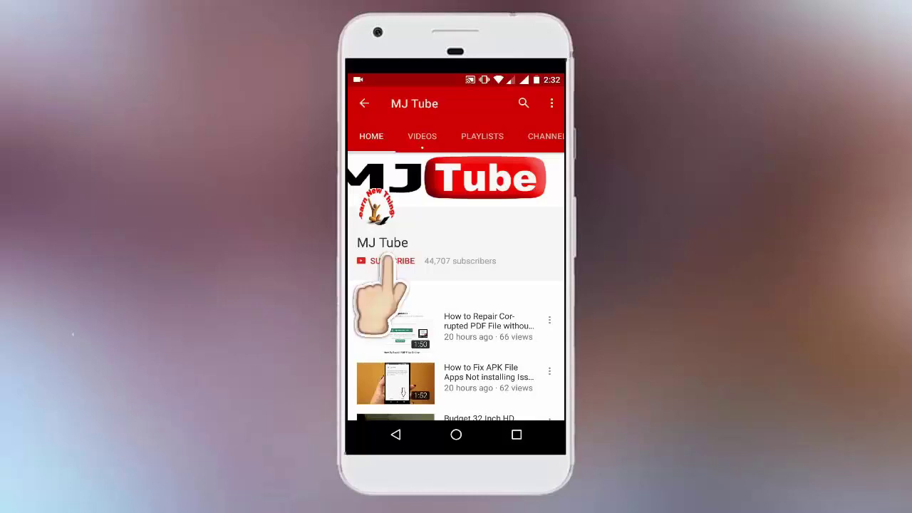
{"action": "left_click", "coordinate": [385, 261]}
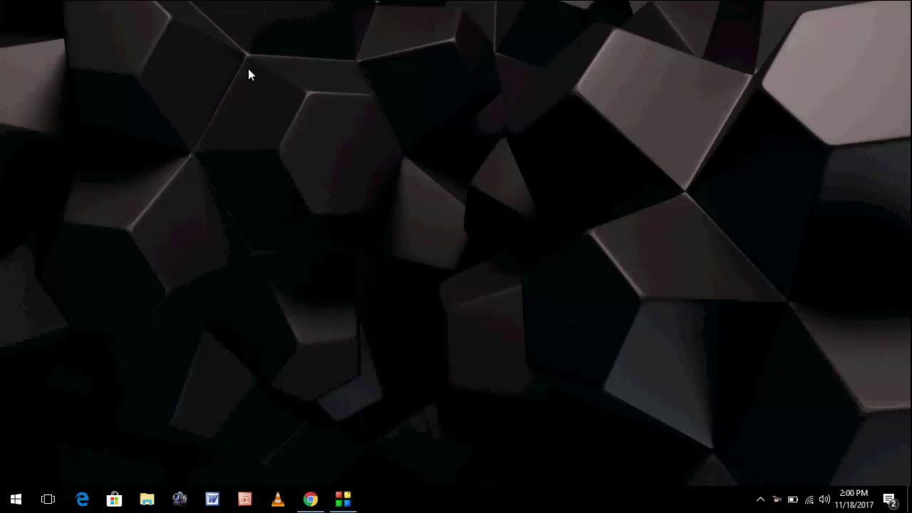
{"action": "right_click", "coordinate": [309, 89]}
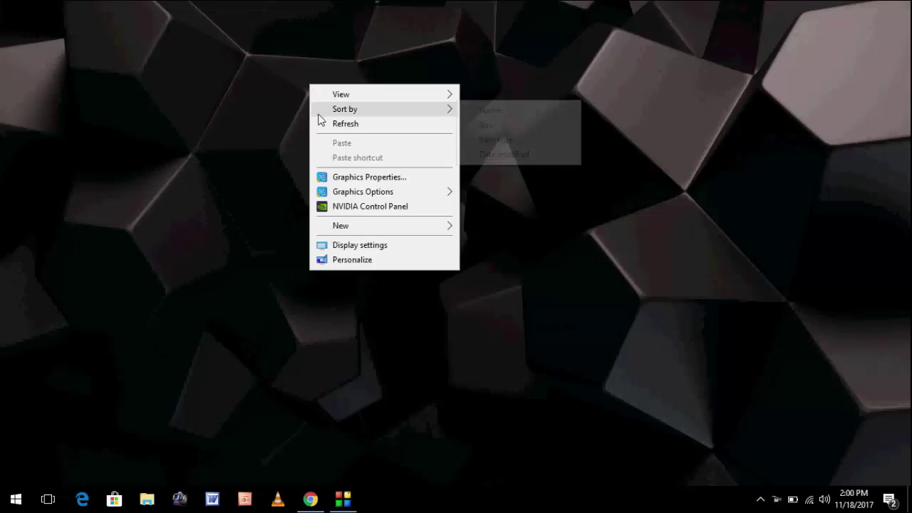
{"action": "left_click", "coordinate": [320, 127]}
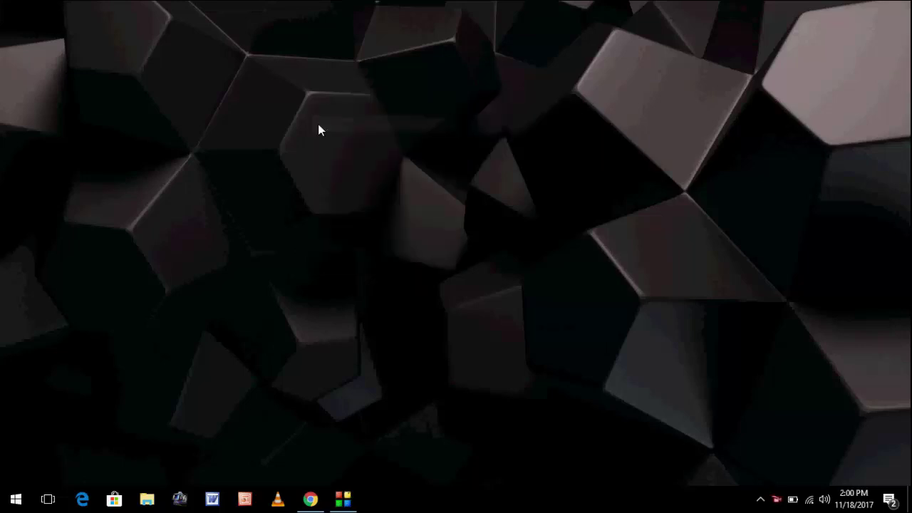
{"action": "right_click", "coordinate": [391, 91]}
{"action": "left_click", "coordinate": [397, 137]}
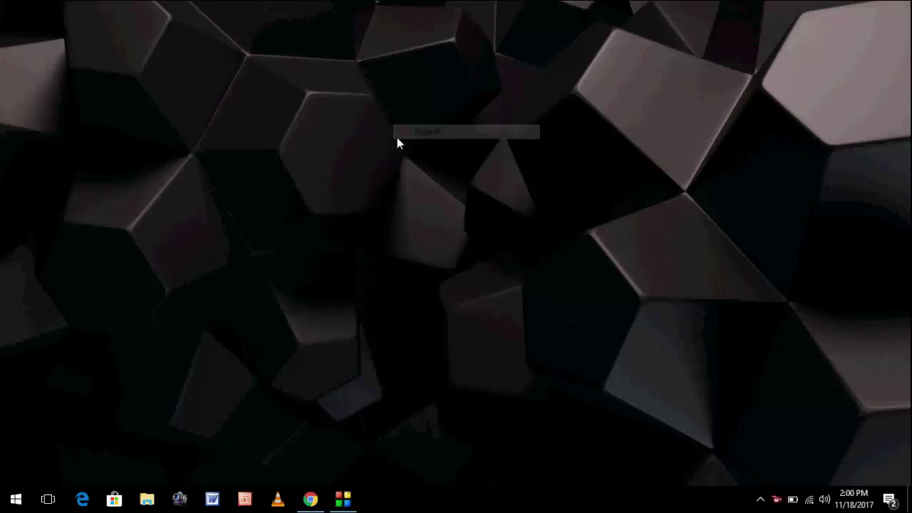
{"action": "right_click", "coordinate": [397, 138]}
{"action": "left_click", "coordinate": [401, 173]}
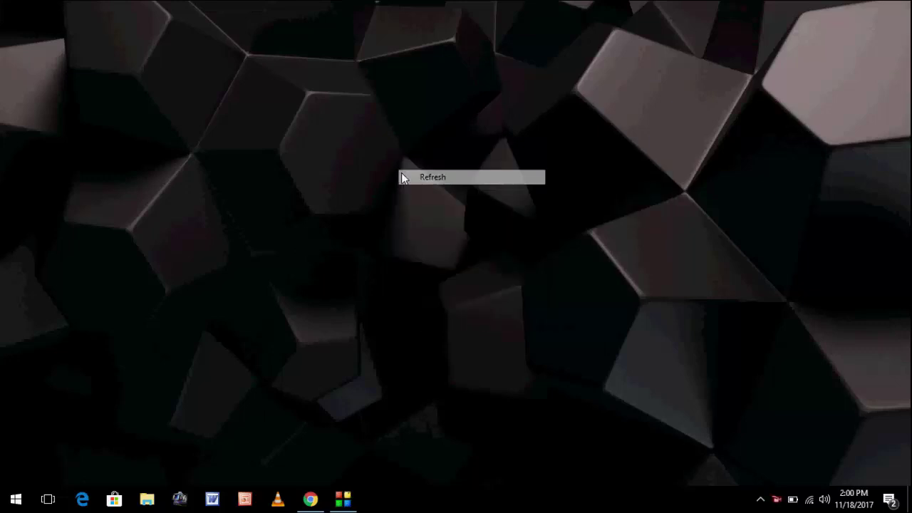
{"action": "right_click", "coordinate": [426, 129]}
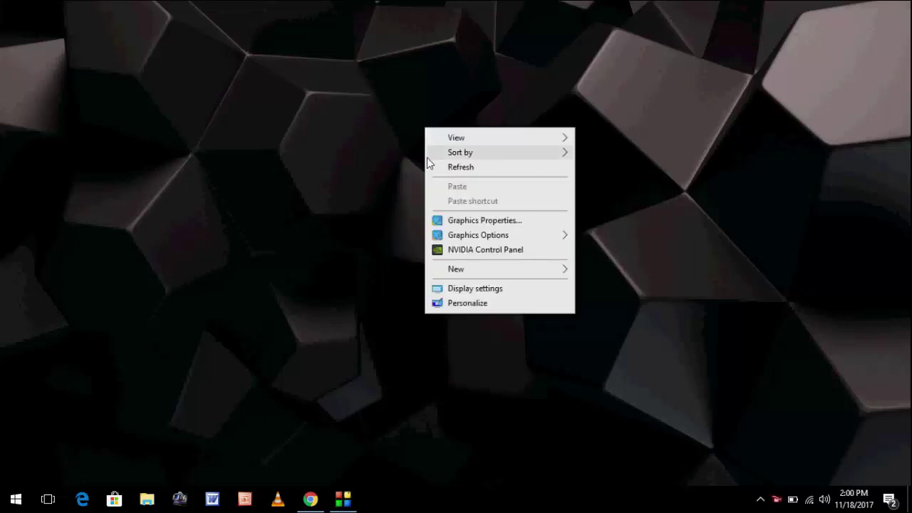
{"action": "left_click", "coordinate": [429, 167]}
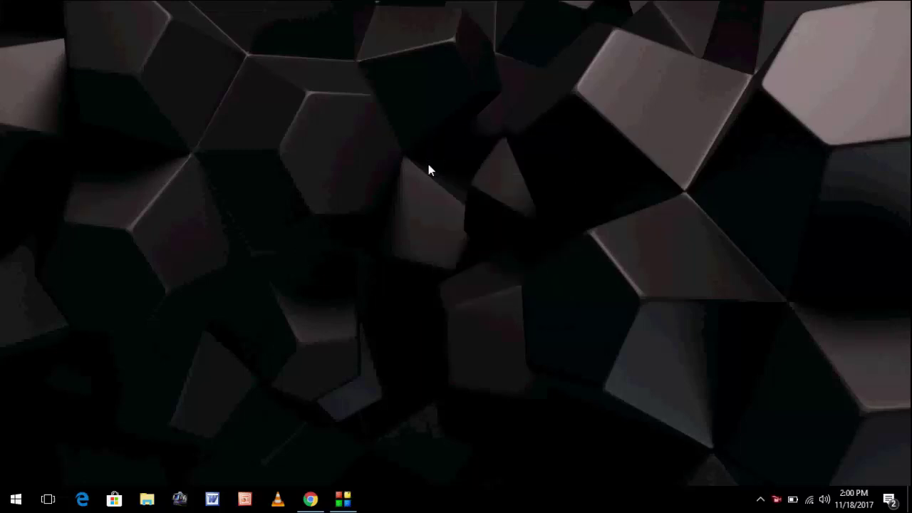
{"action": "right_click", "coordinate": [429, 168]}
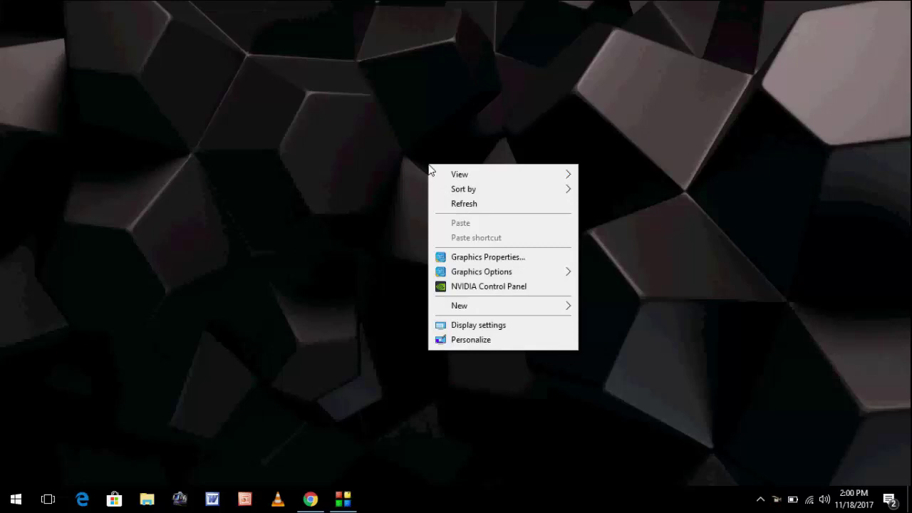
{"action": "left_click", "coordinate": [430, 169]}
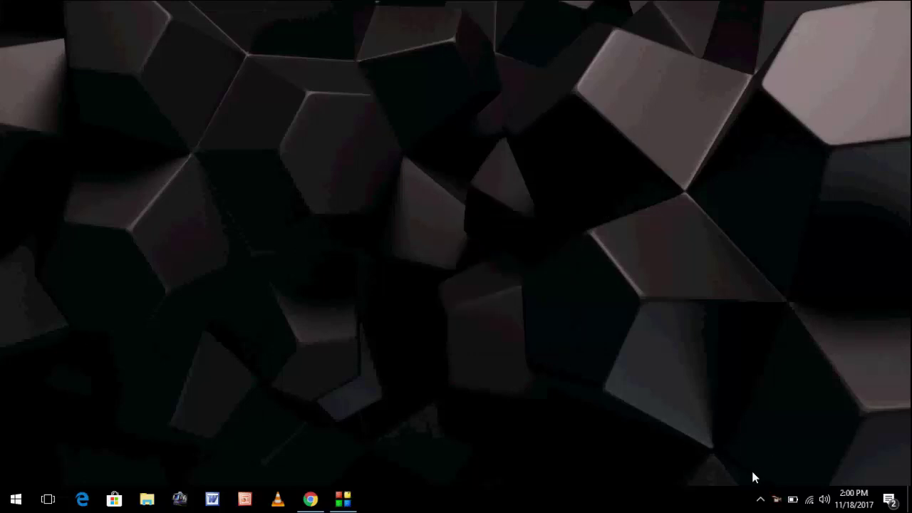
Step: Launch NVIDIA GeForce Experience from the notification area, install it by accepting the license agreement, and get started past its welcome window
{"action": "left_click", "coordinate": [760, 498]}
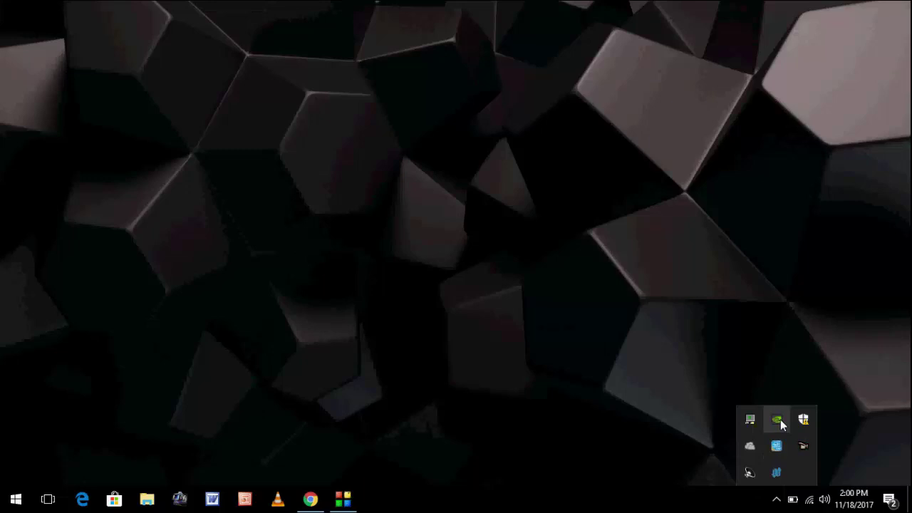
{"action": "right_click", "coordinate": [781, 419]}
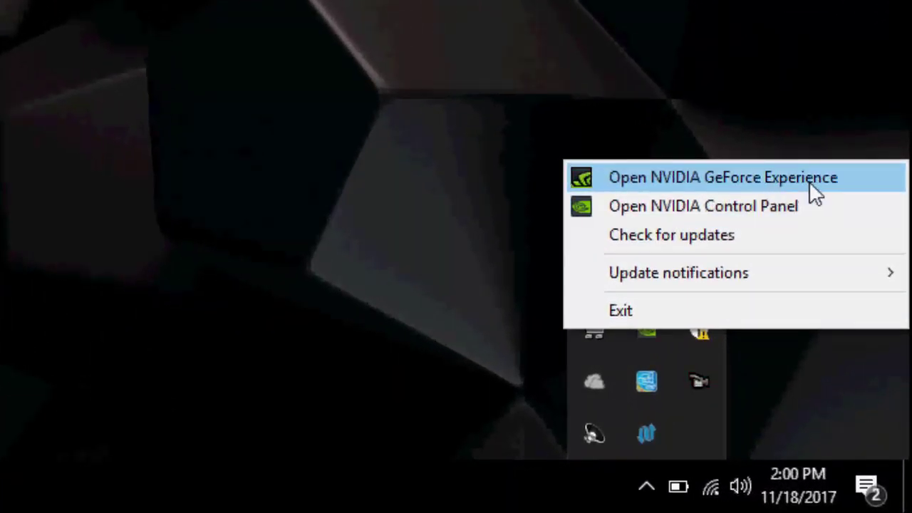
{"action": "left_click", "coordinate": [835, 181]}
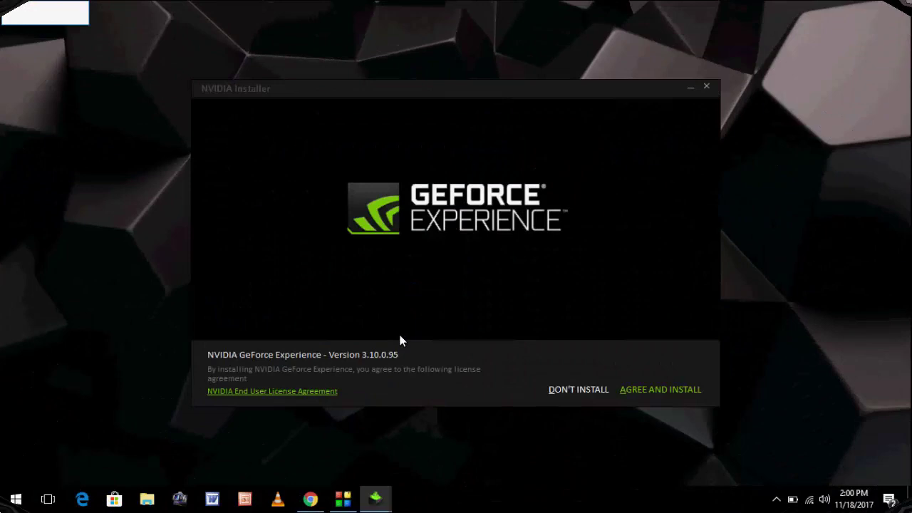
{"action": "left_click", "coordinate": [677, 389]}
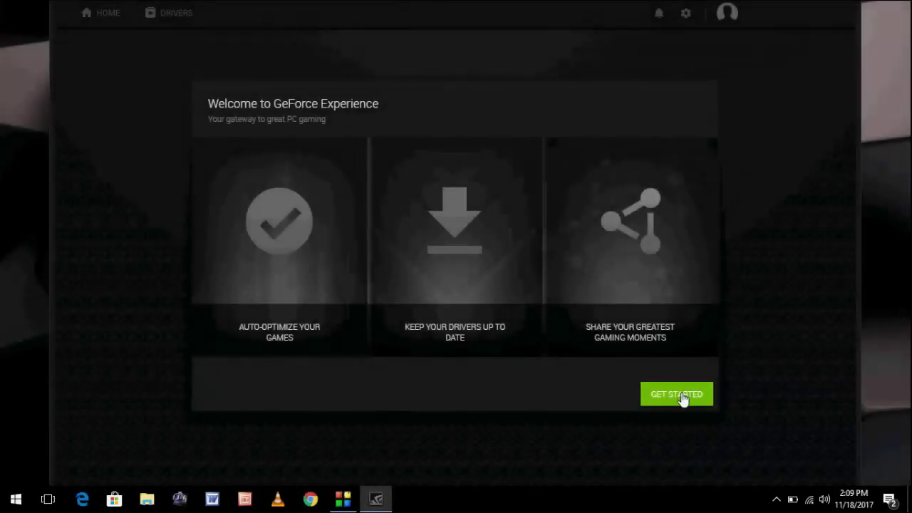
{"action": "left_click", "coordinate": [683, 396]}
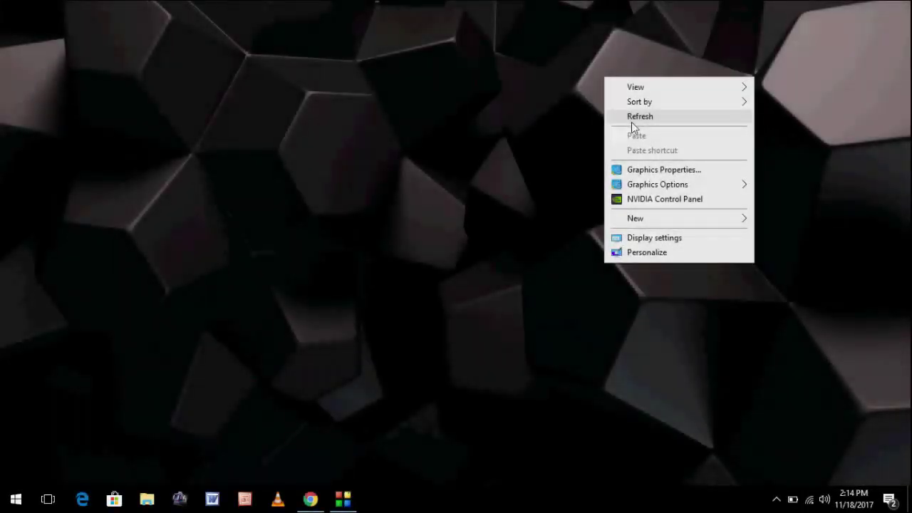
{"action": "left_click", "coordinate": [633, 121]}
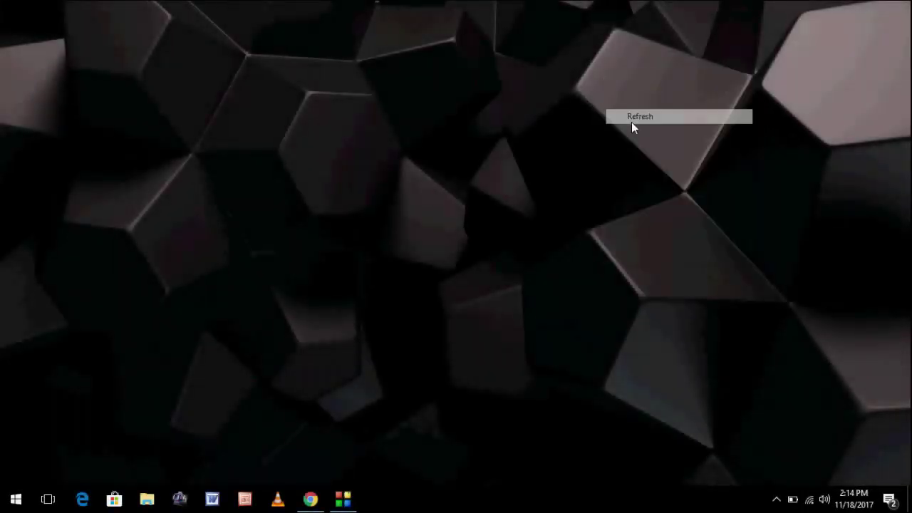
Step: Examine the graphics card's details in the NVIDIA Control Panel's system information, then close the control panel
{"action": "right_click", "coordinate": [551, 111]}
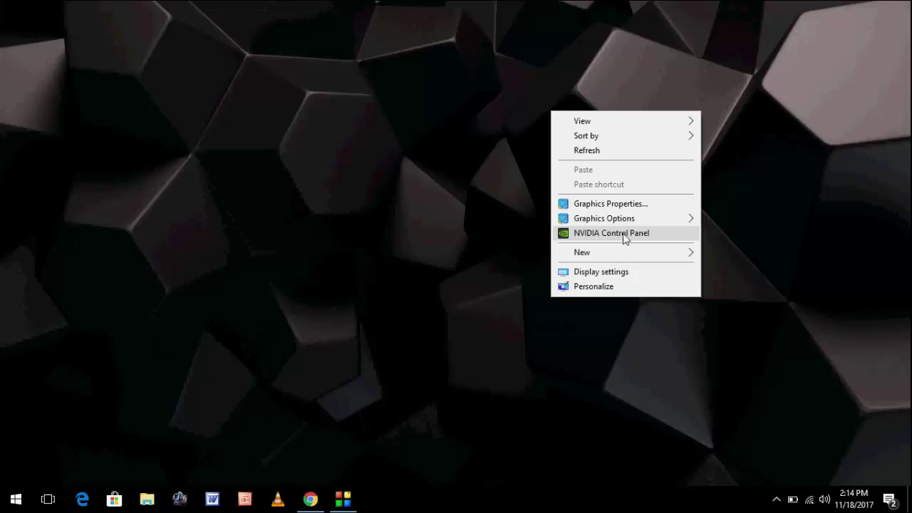
{"action": "left_click", "coordinate": [623, 234]}
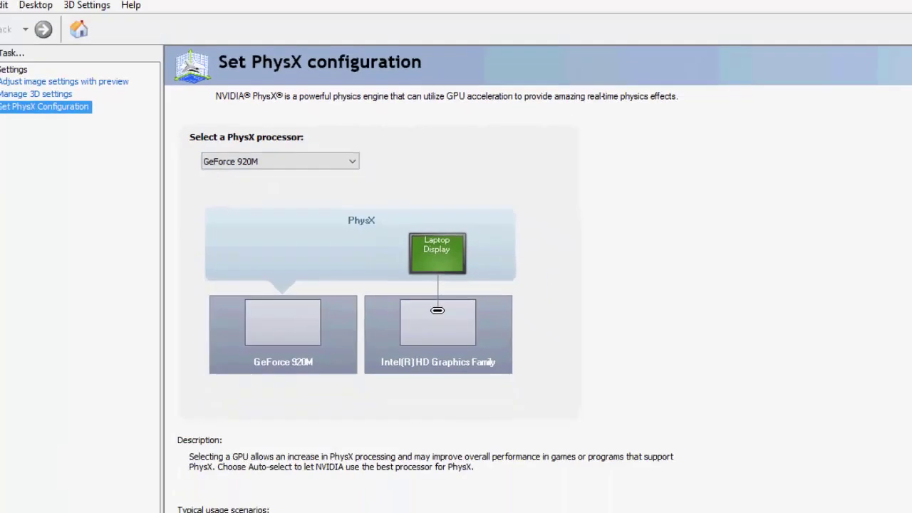
{"action": "left_click", "coordinate": [77, 473]}
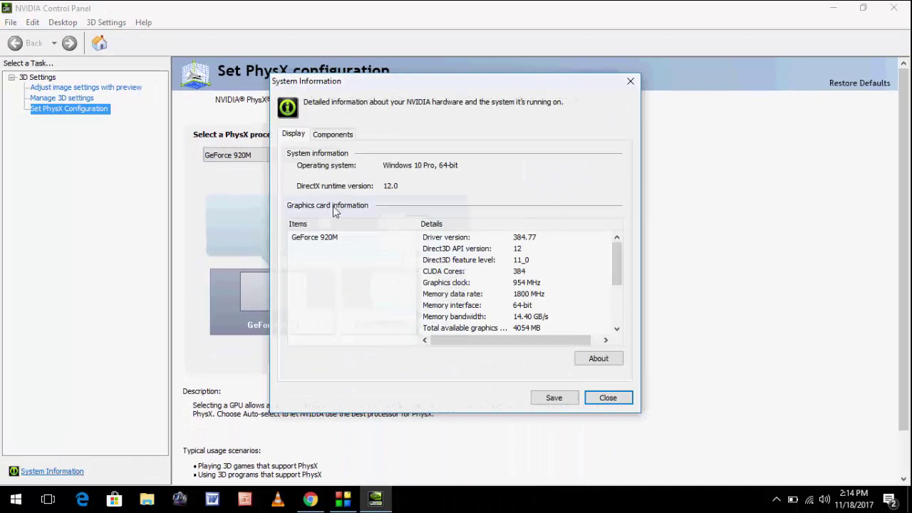
{"action": "left_click", "coordinate": [321, 243]}
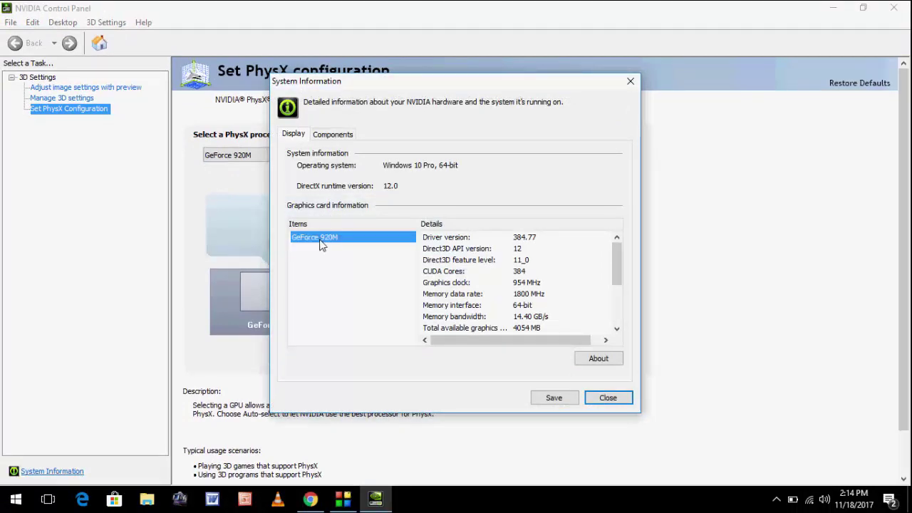
{"action": "left_click", "coordinate": [617, 402]}
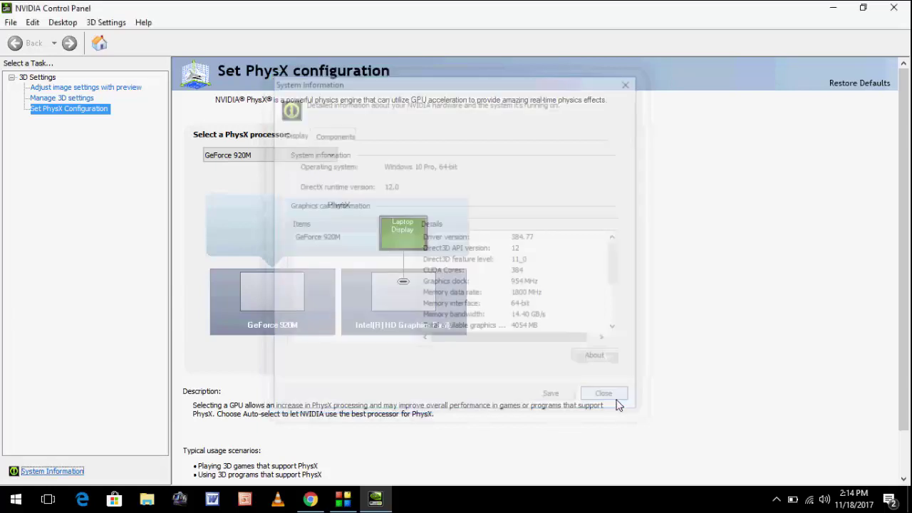
{"action": "left_click", "coordinate": [897, 8]}
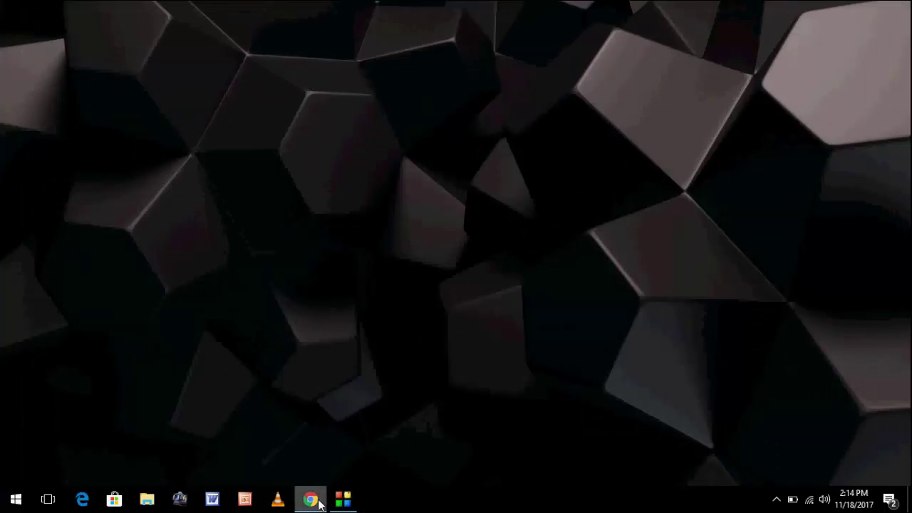
Step: Switch to Chrome's GeForce drivers page and set the manual driver search to GeForce 900M Series (Notebooks) and GeForce 920MX
{"action": "left_click", "coordinate": [310, 499]}
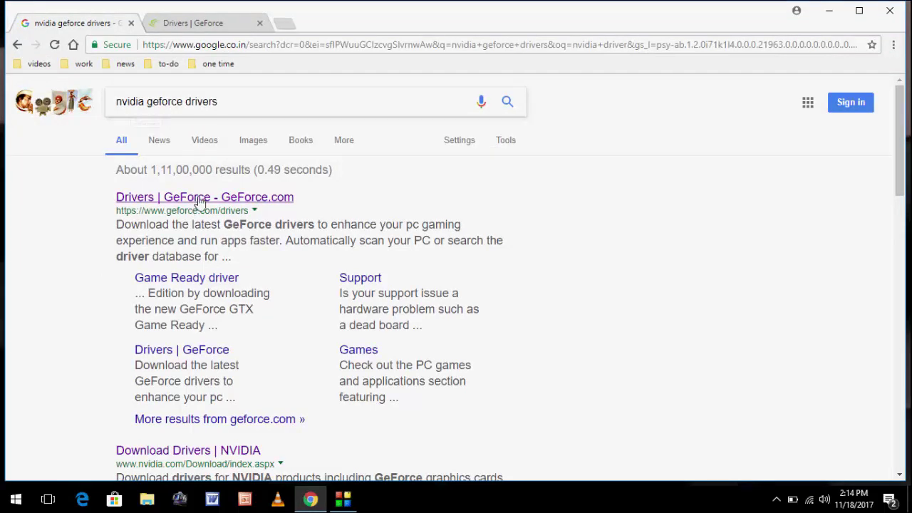
{"action": "left_click", "coordinate": [218, 29]}
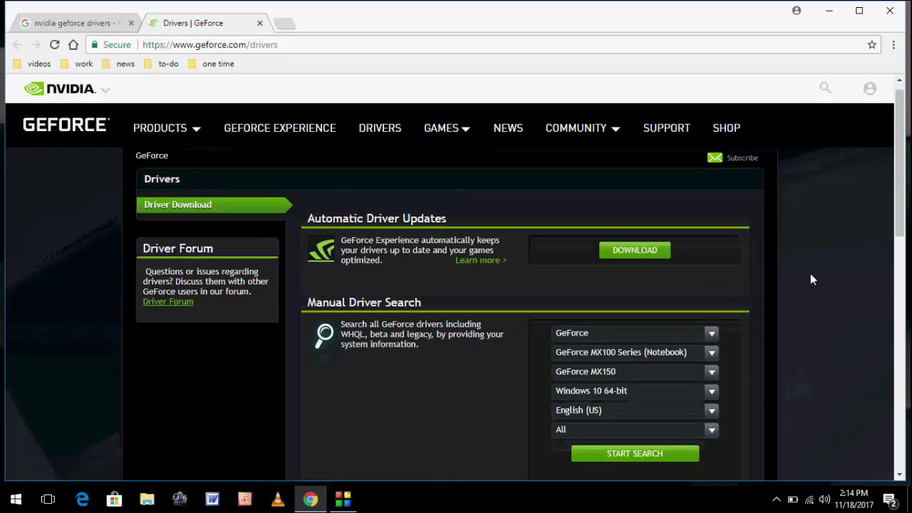
{"action": "scroll", "coordinate": [811, 274], "scroll_direction": "down", "scroll_amount": 1}
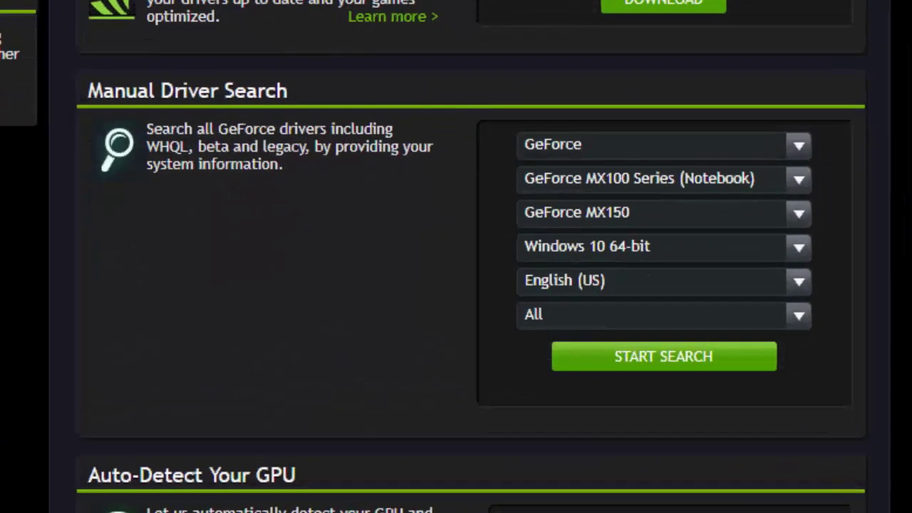
{"action": "left_click", "coordinate": [704, 179]}
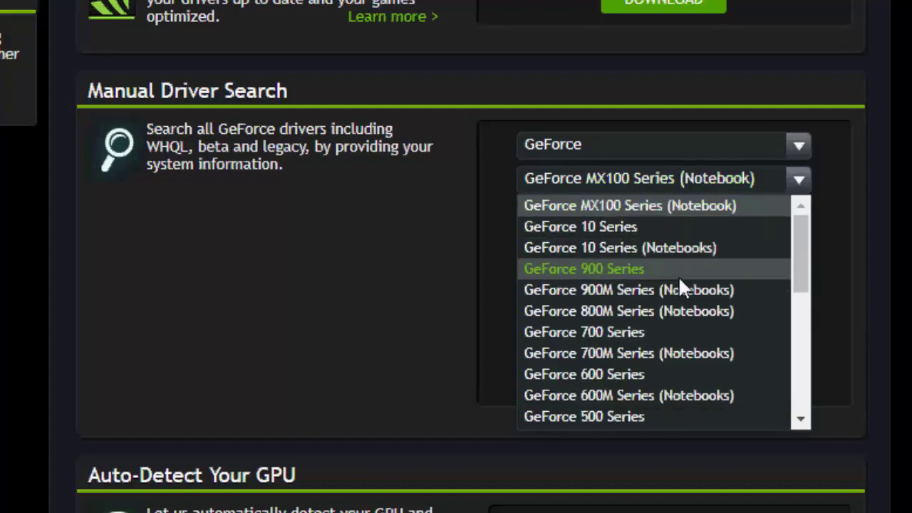
{"action": "left_click", "coordinate": [726, 292]}
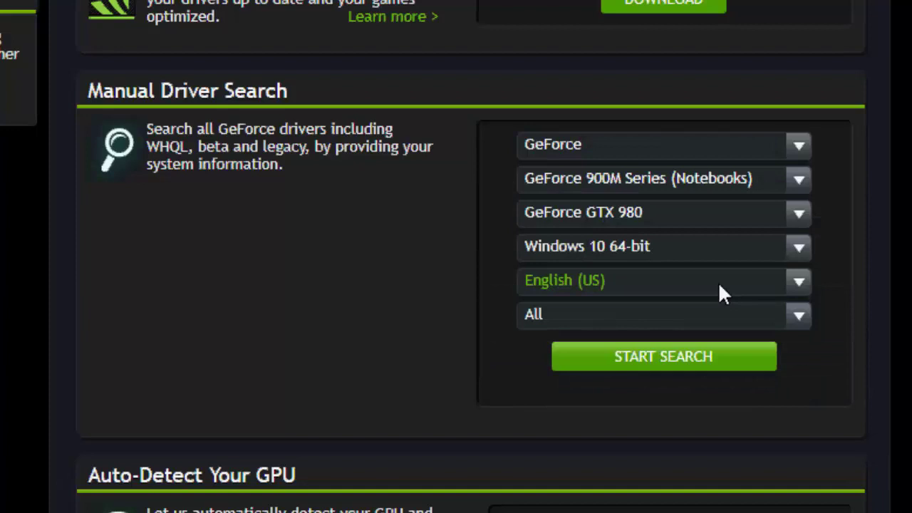
{"action": "left_click", "coordinate": [719, 221]}
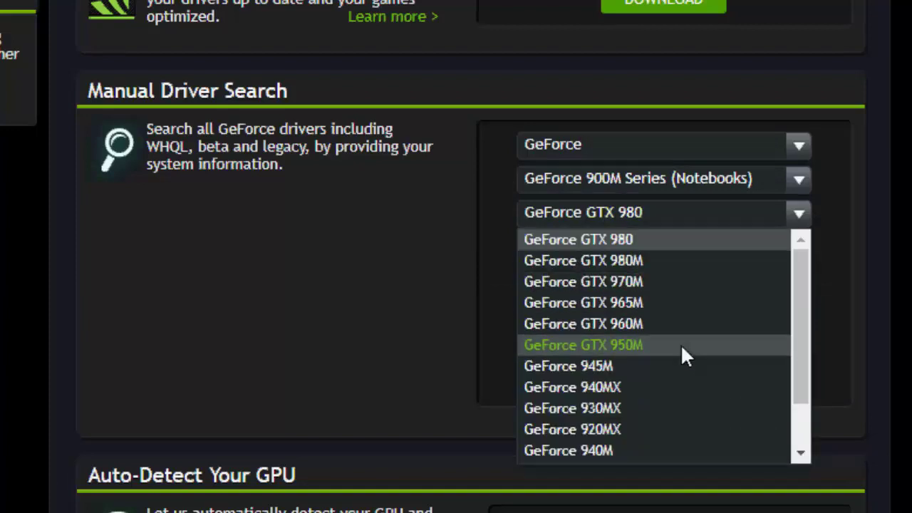
{"action": "left_click", "coordinate": [679, 429]}
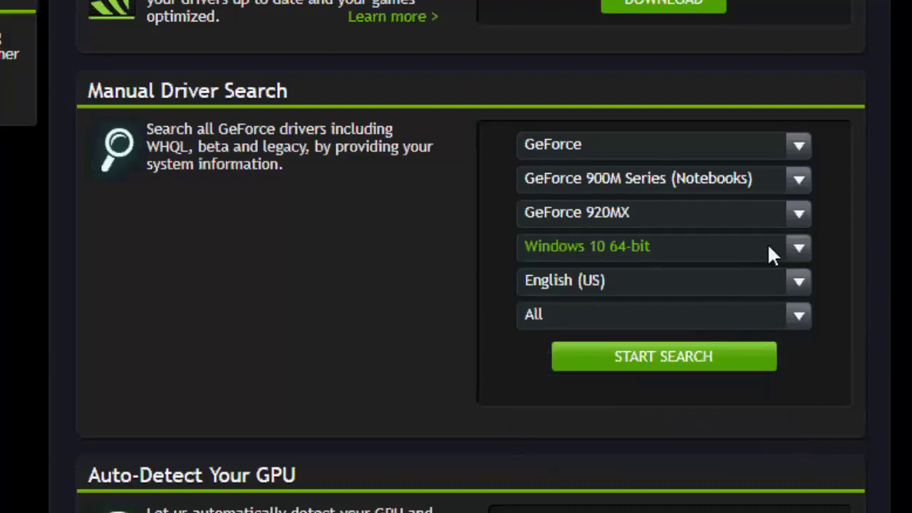
Step: Choose Windows 10 64-bit as the operating system and run the manual driver search
{"action": "left_click", "coordinate": [799, 247]}
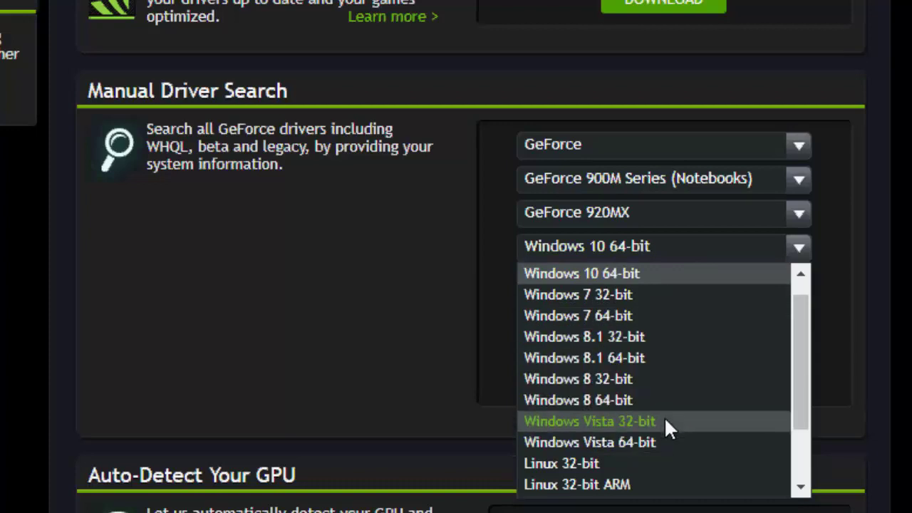
{"action": "left_click", "coordinate": [689, 273]}
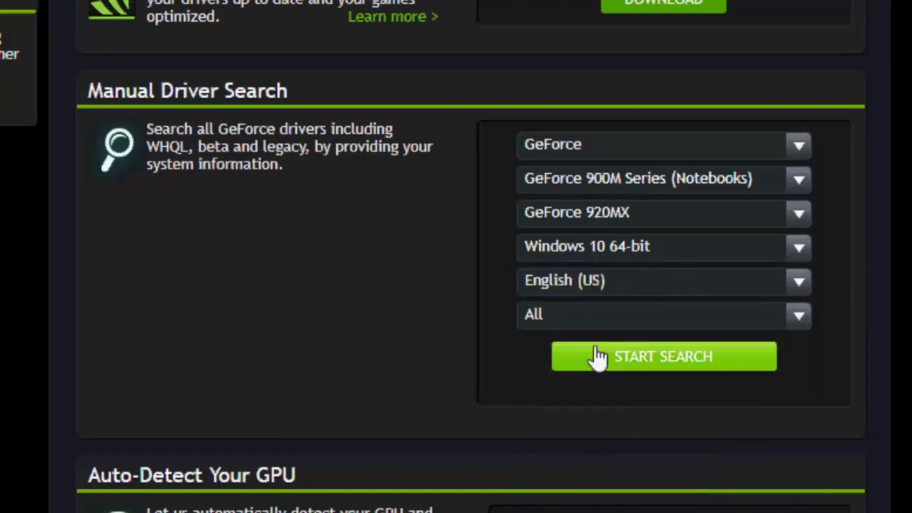
{"action": "left_click", "coordinate": [641, 365]}
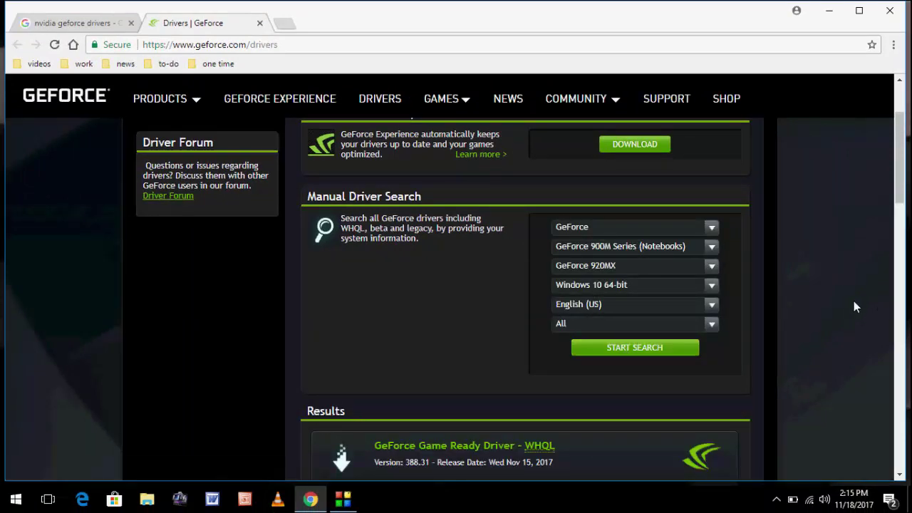
Step: Download the GeForce Game Ready Driver version 388.31 with the license accepted, and extract its files to the default folder
{"action": "scroll", "coordinate": [848, 307], "scroll_direction": "down", "scroll_amount": 3}
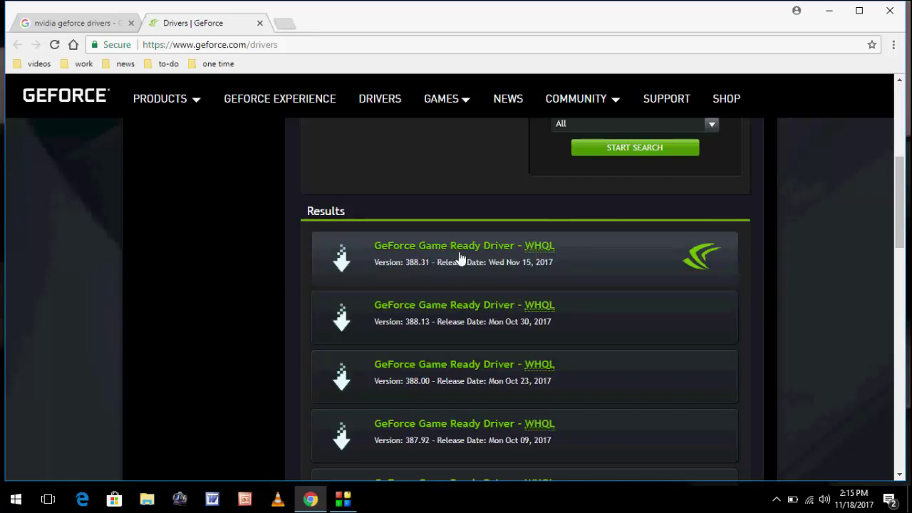
{"action": "left_click", "coordinate": [571, 255]}
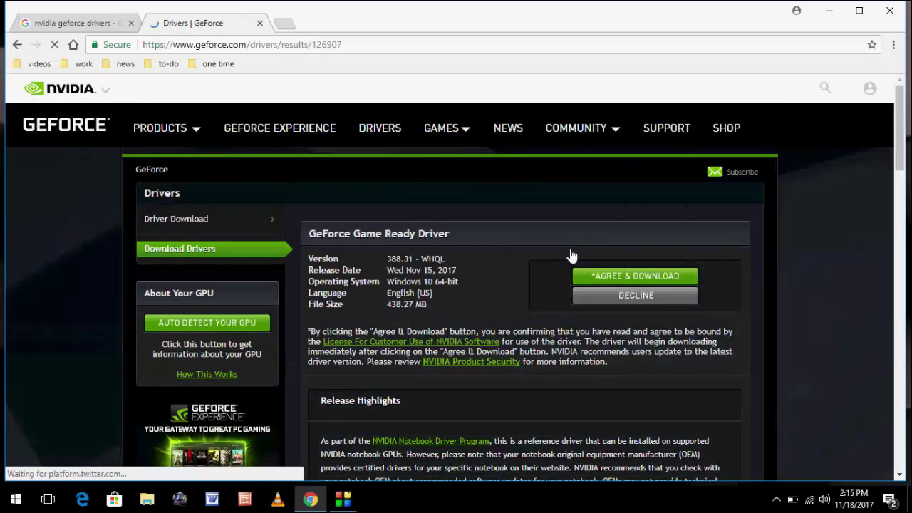
{"action": "left_click", "coordinate": [638, 278]}
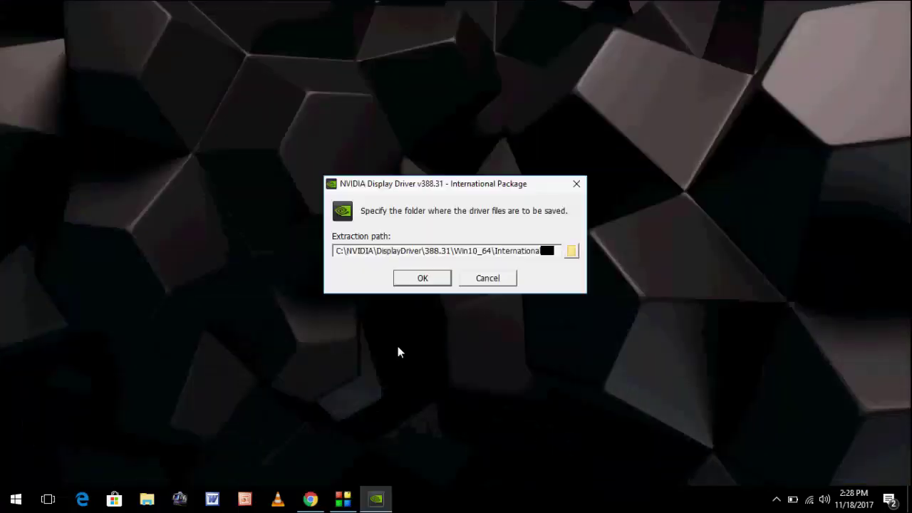
{"action": "key", "text": "Return"}
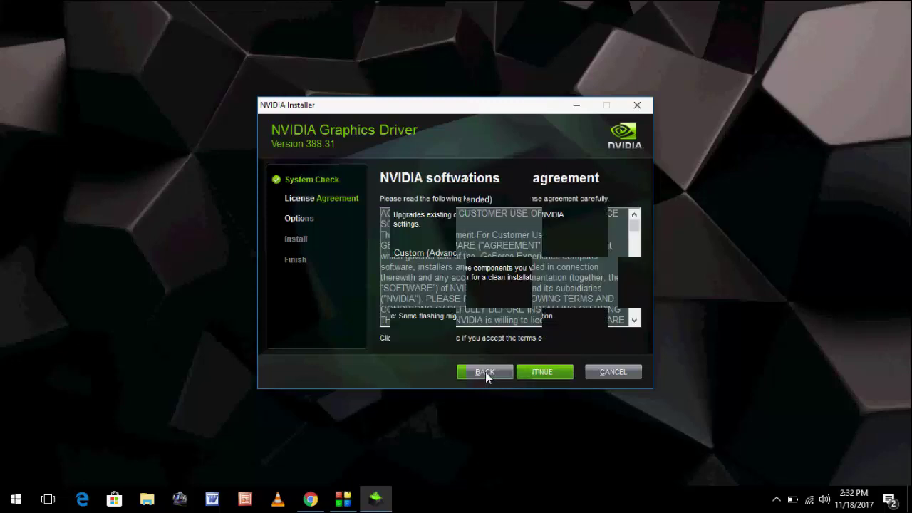
Step: Accept the NVIDIA license agreement, run the Express installation, and close the finished installer with the desktop shortcut and GeForce Experience launch options enabled
{"action": "left_click", "coordinate": [486, 372]}
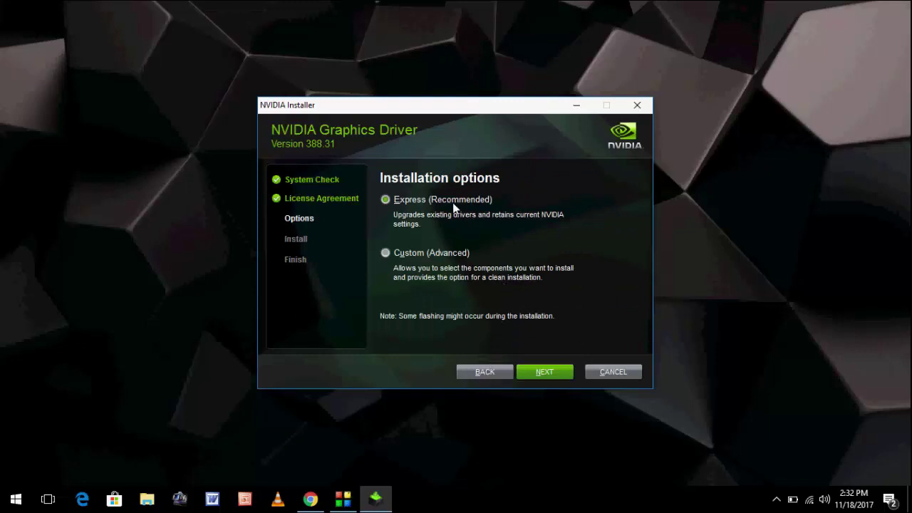
{"action": "left_click", "coordinate": [538, 374]}
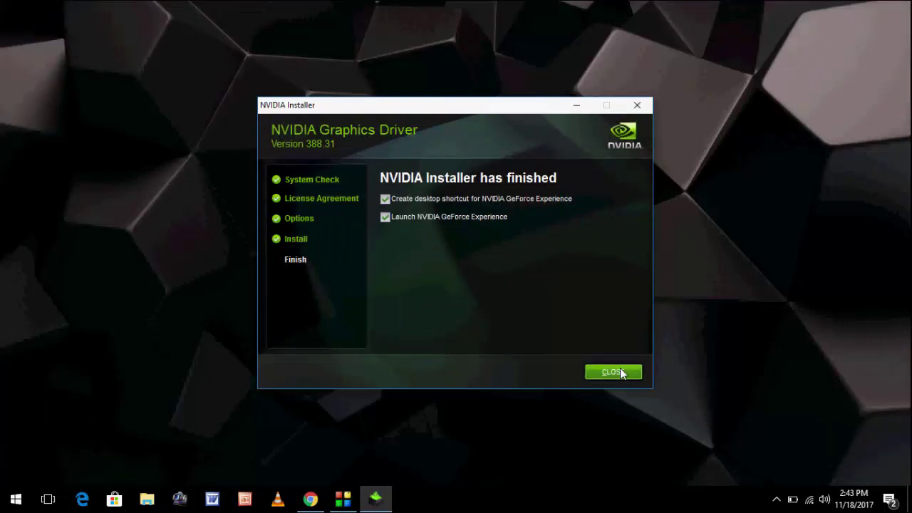
{"action": "left_click", "coordinate": [615, 371]}
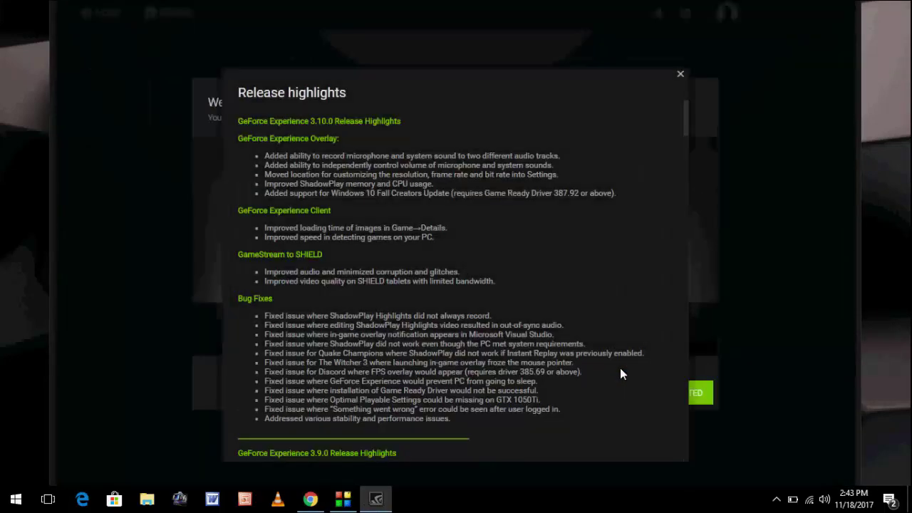
Step: Skim and dismiss the GeForce Experience release highlights, and proceed from the welcome screen to the login options
{"action": "scroll", "coordinate": [578, 280], "scroll_direction": "down", "scroll_amount": 20}
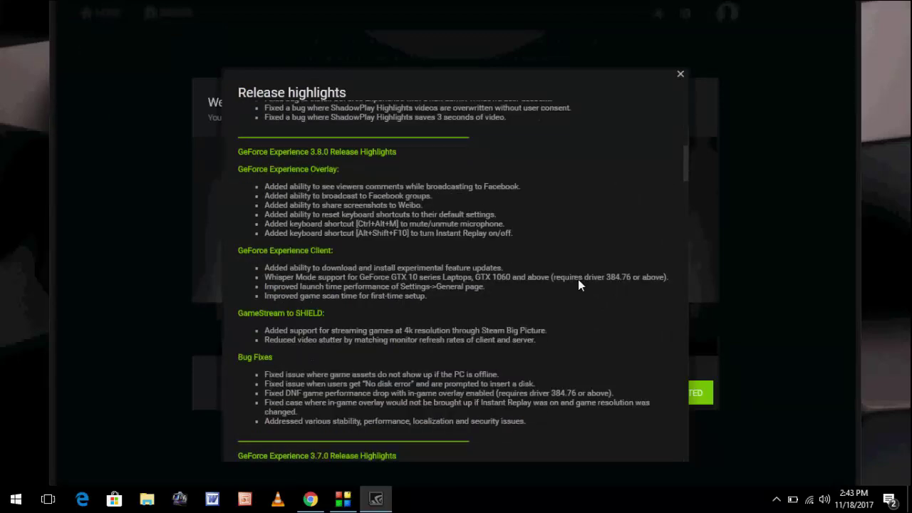
{"action": "scroll", "coordinate": [578, 279], "scroll_direction": "down", "scroll_amount": 3}
{"action": "scroll", "coordinate": [579, 283], "scroll_direction": "up", "scroll_amount": 20}
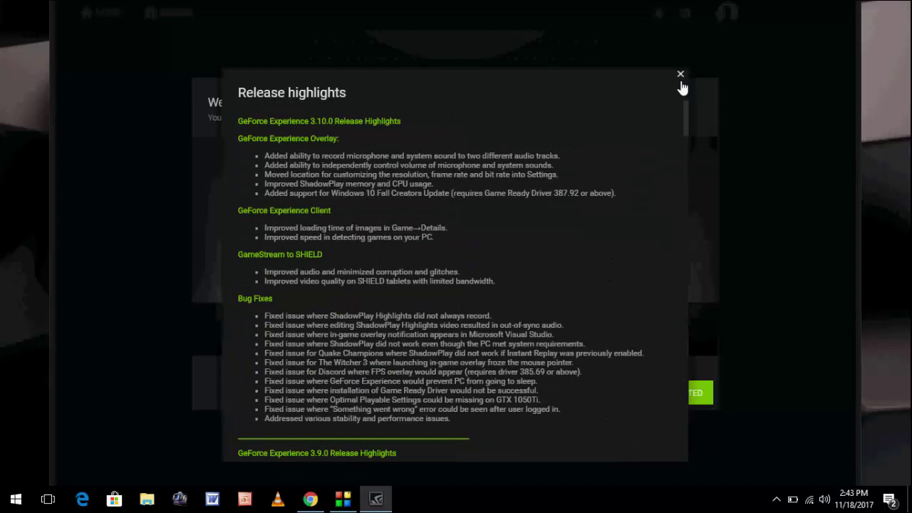
{"action": "left_click", "coordinate": [680, 75]}
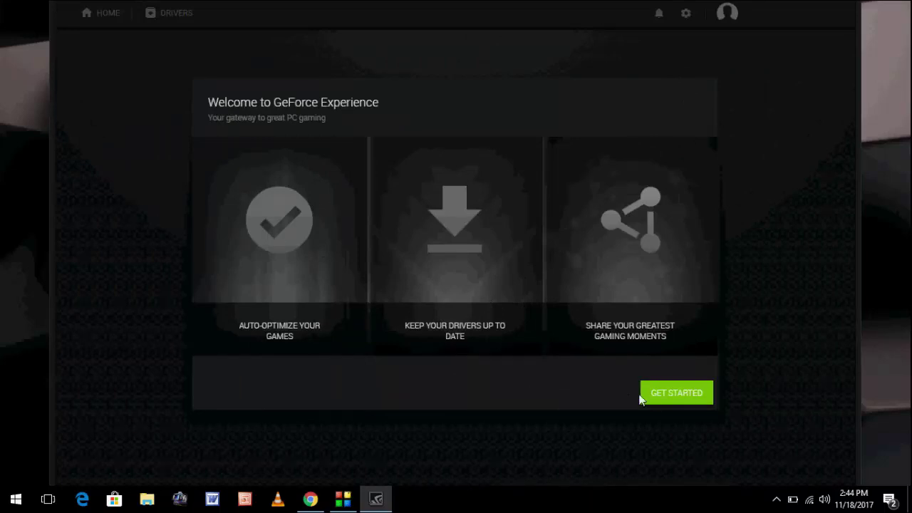
{"action": "left_click", "coordinate": [663, 402]}
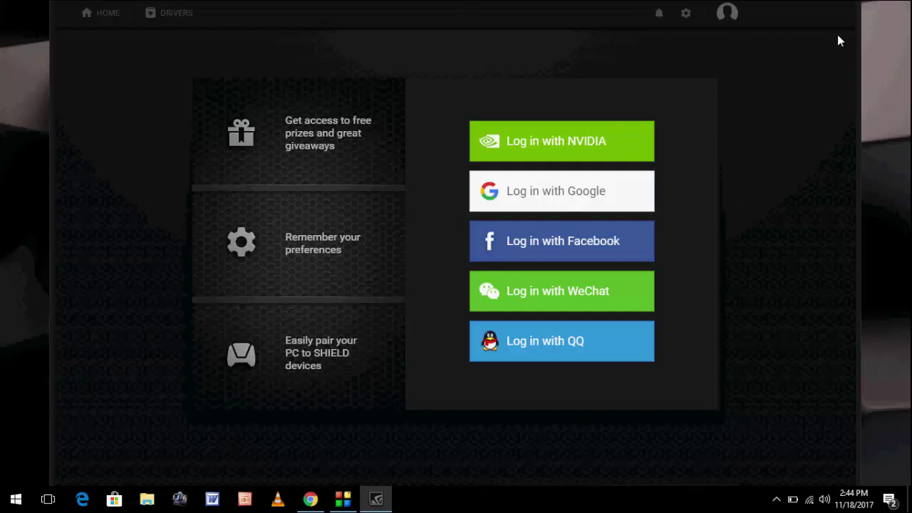
{"action": "left_click", "coordinate": [888, 50]}
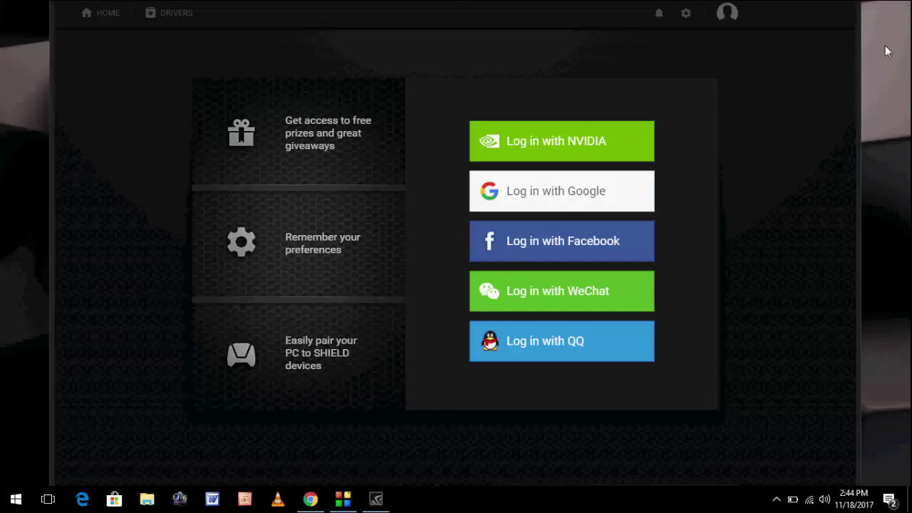